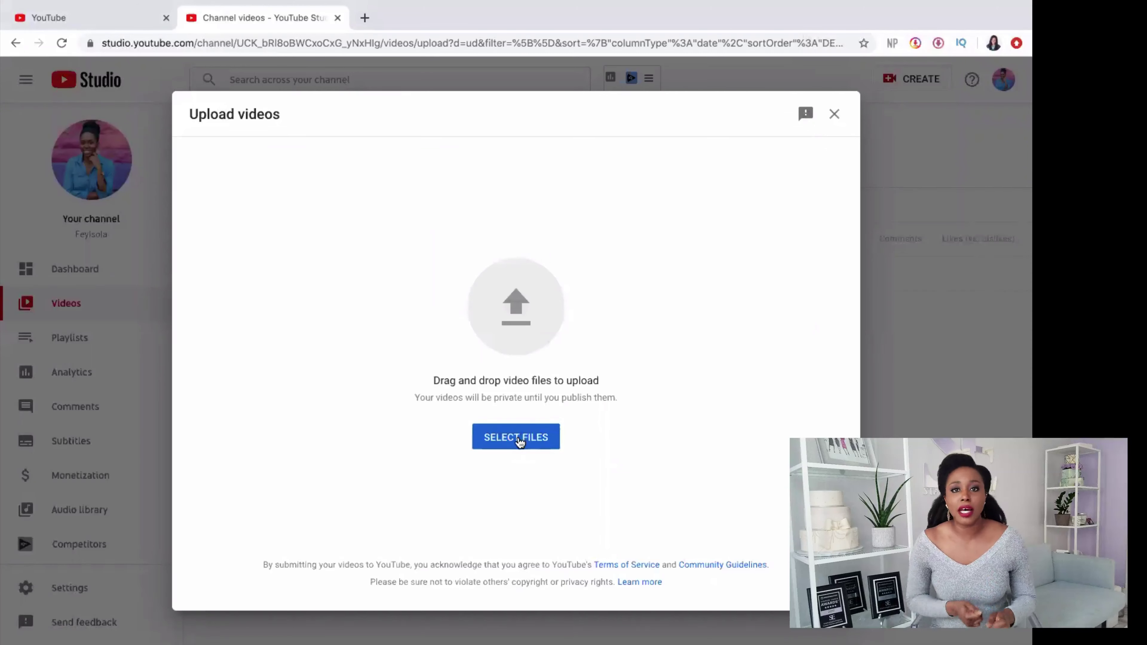
Select YouTube2.mp4 for upload and scroll through its Details page
click(520, 441)
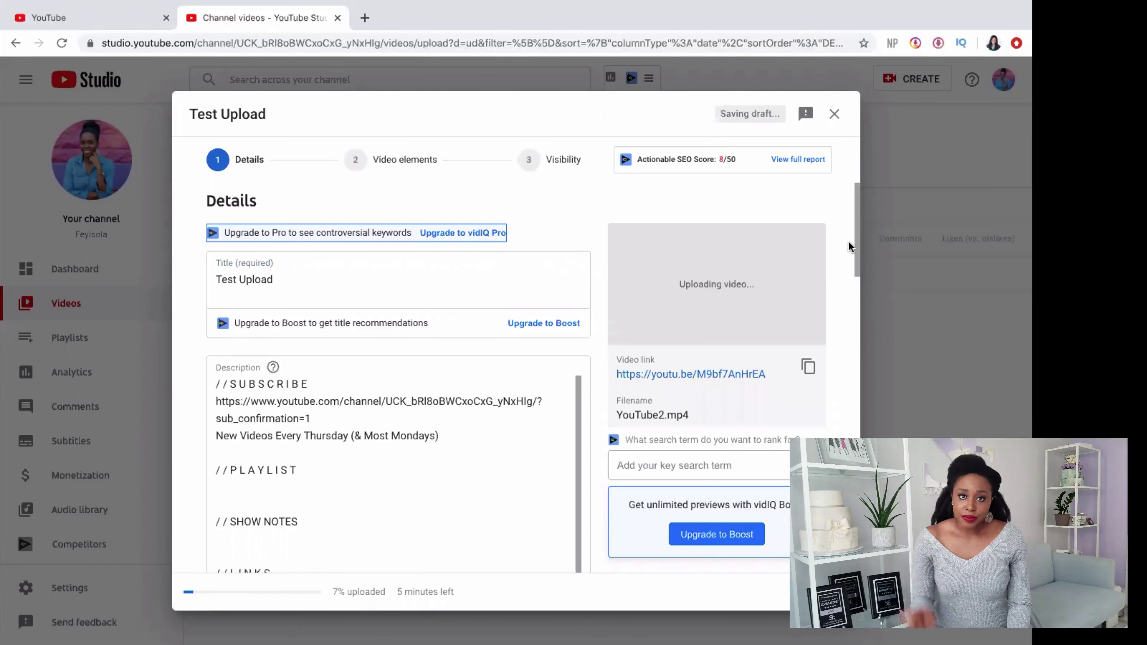
scroll(851, 321, down, 10)
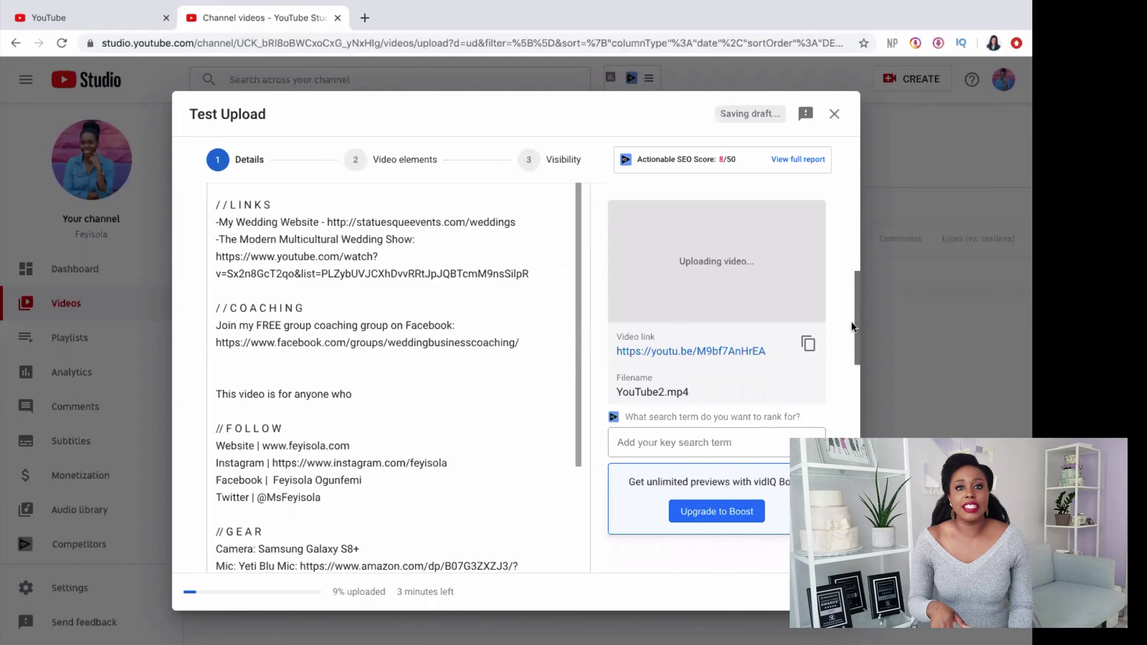
scroll(853, 390, down, 10)
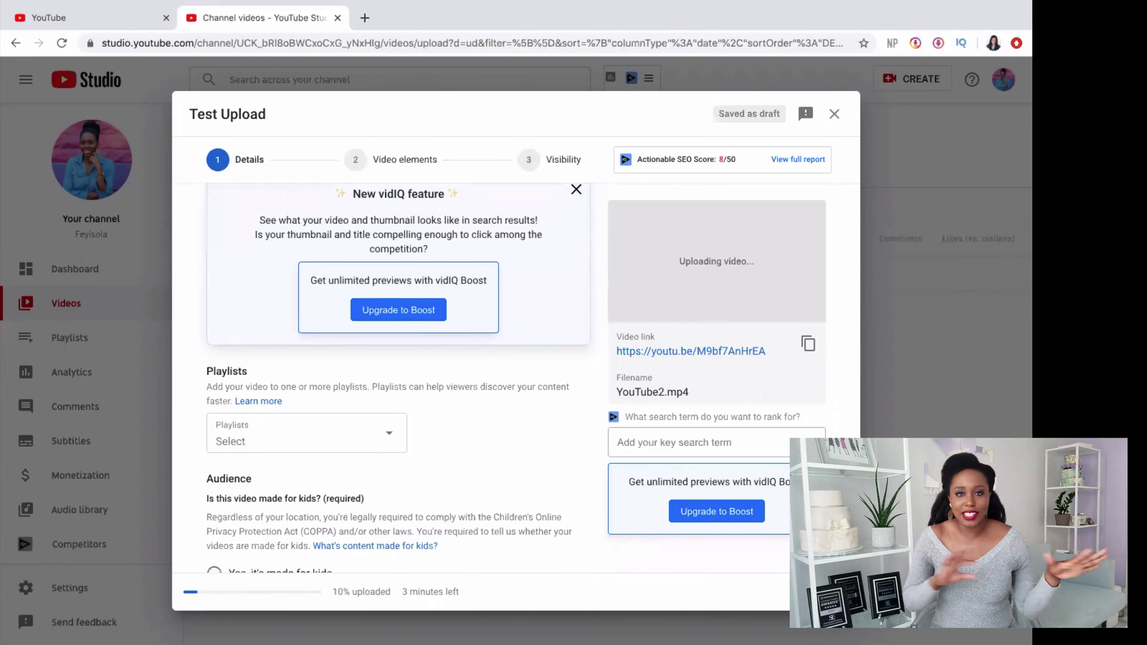
scroll(399, 377, down, 3)
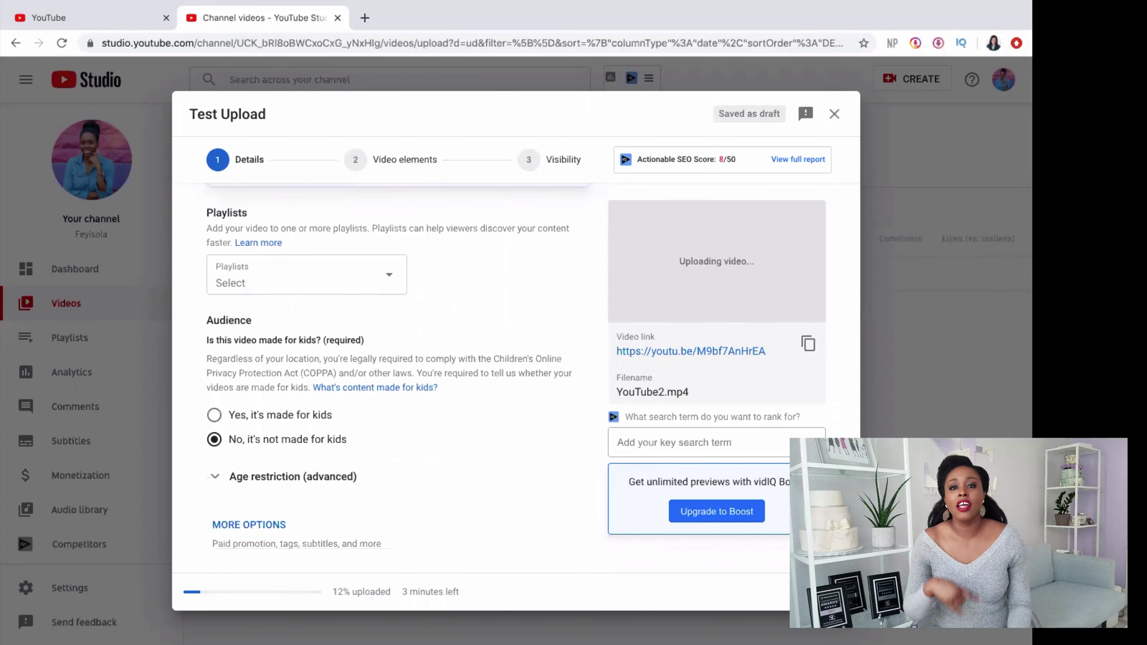
Expand the Details form to show paid promotion, tags and language options
click(259, 525)
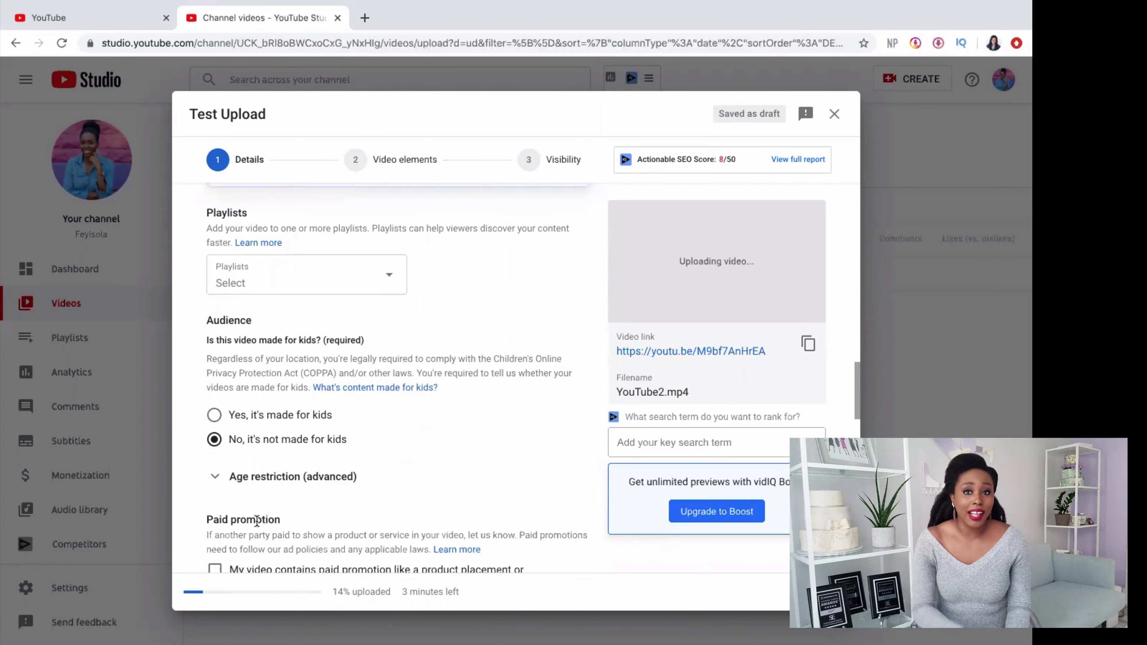
scroll(856, 405, down, 15)
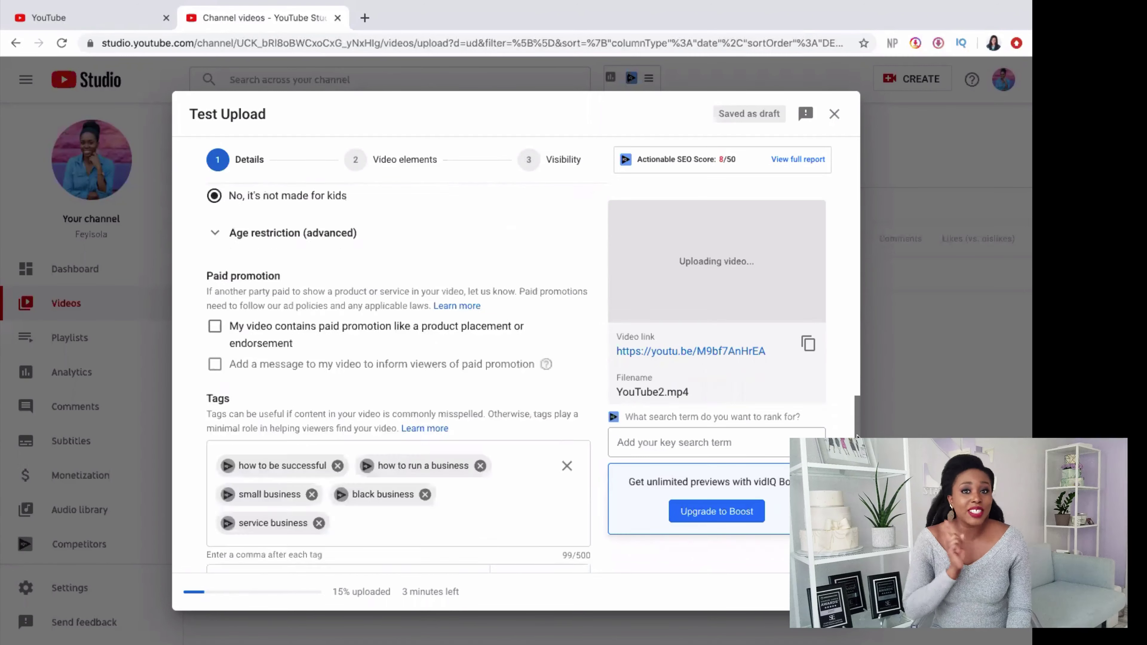
scroll(368, 272, down, 4)
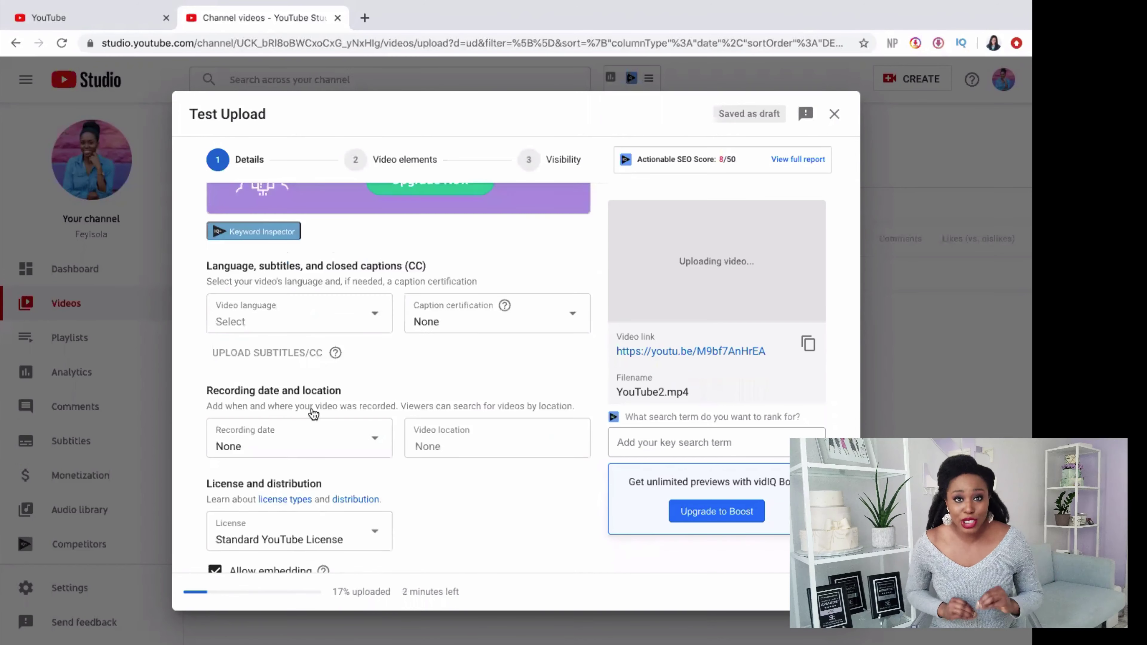
Set the video language to English (United States)
click(369, 263)
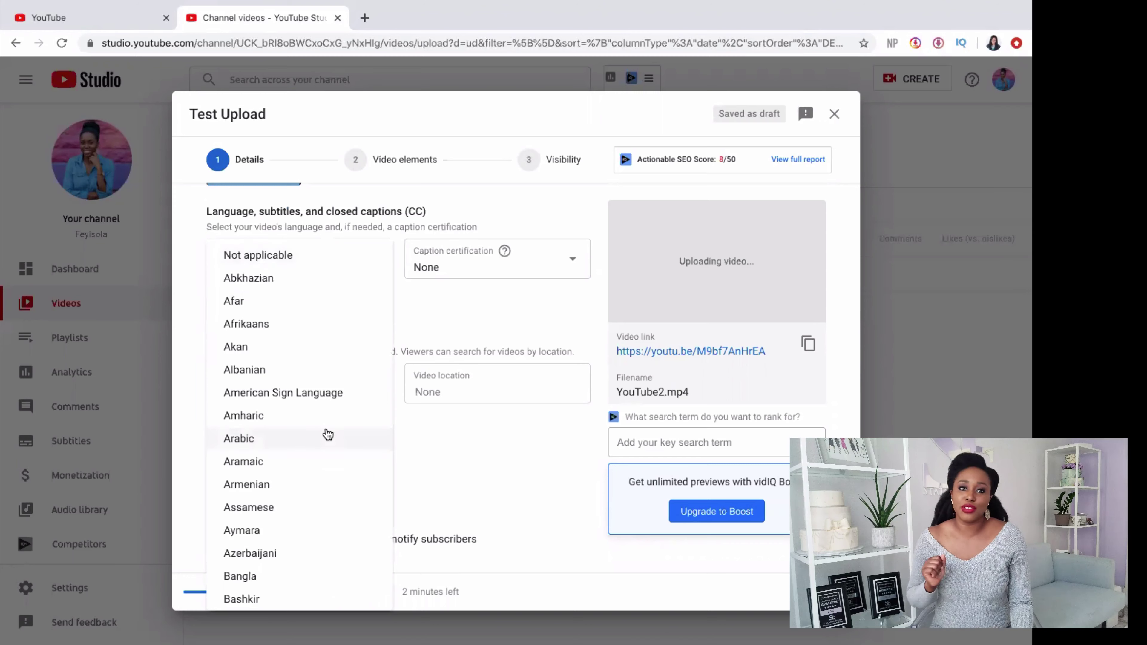
scroll(328, 434, down, 8)
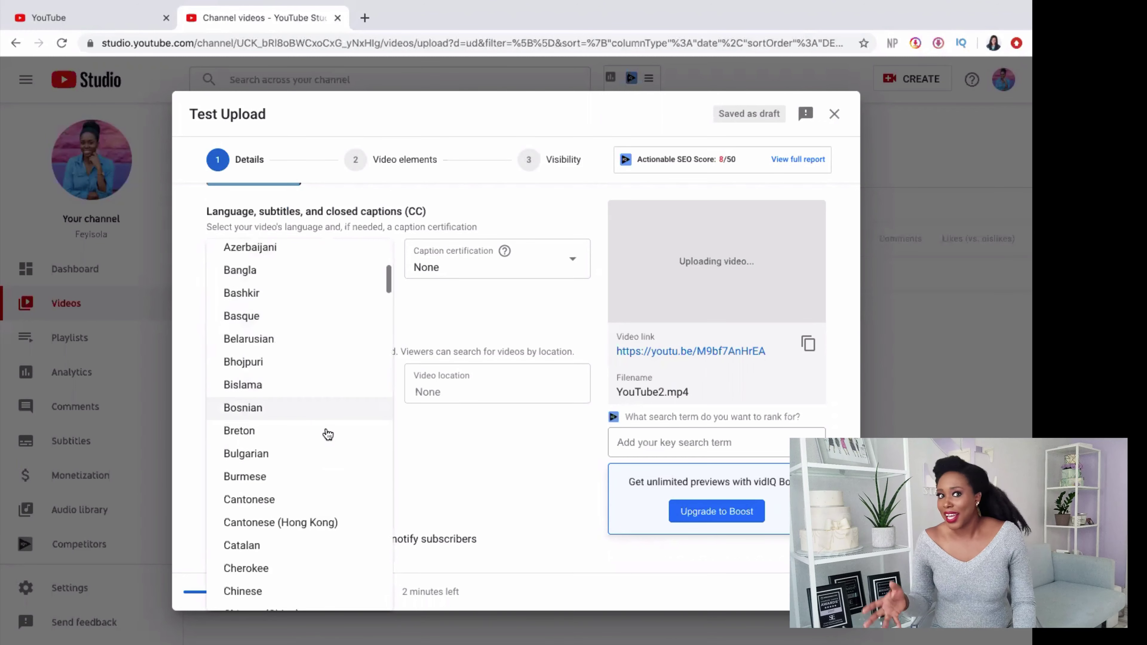
scroll(328, 435, down, 8)
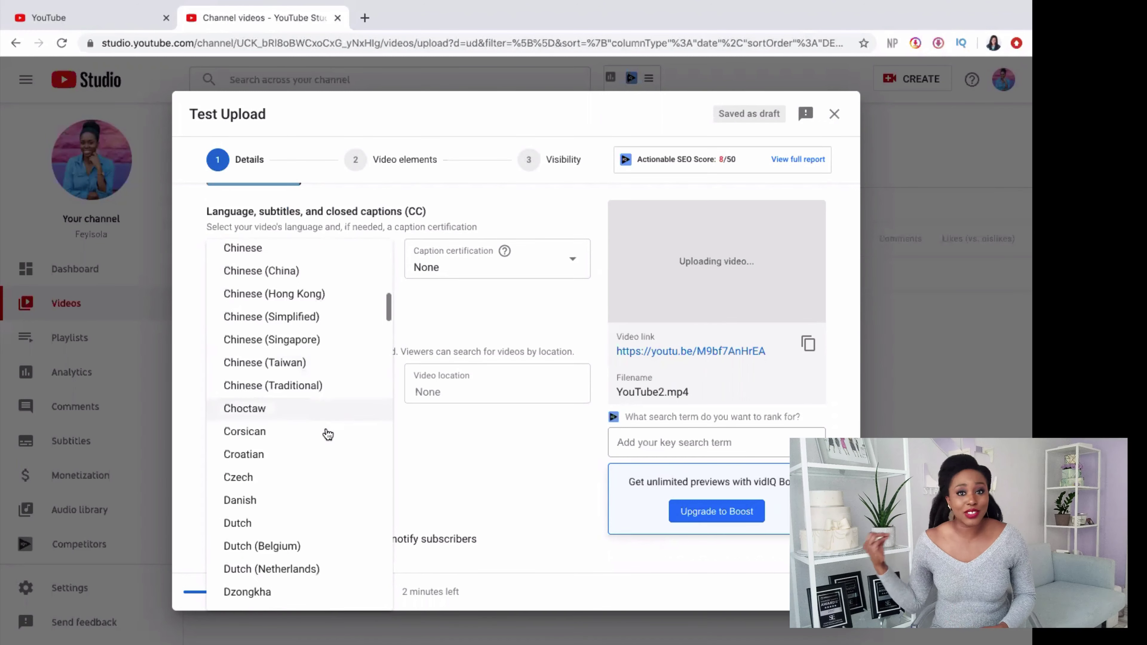
scroll(328, 434, down, 1)
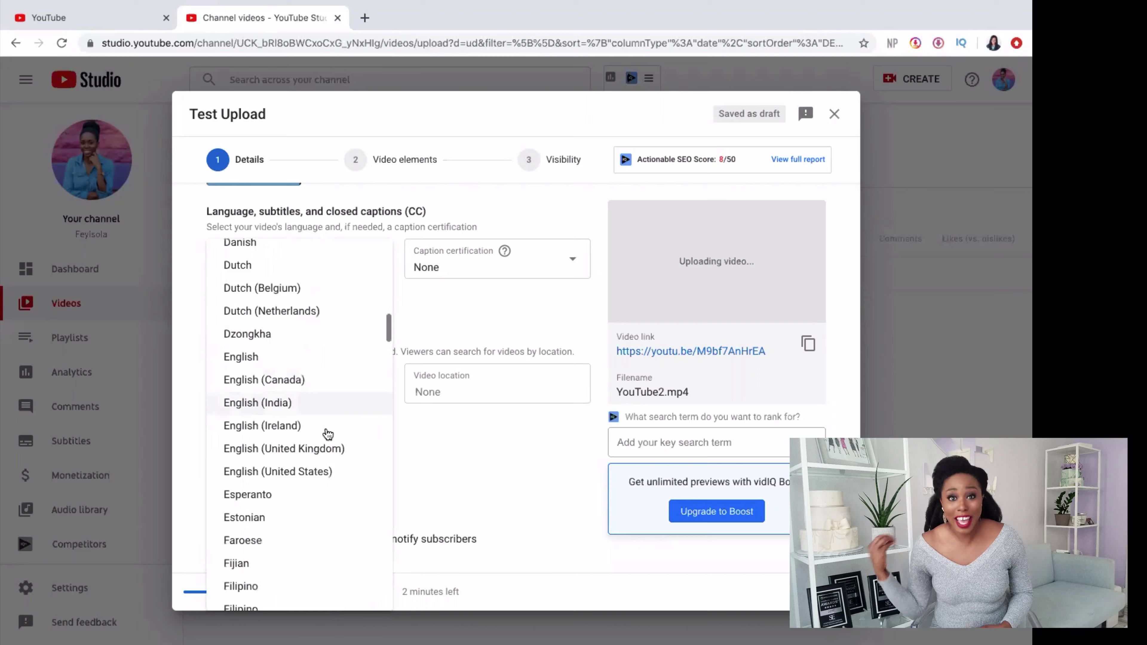
click(315, 471)
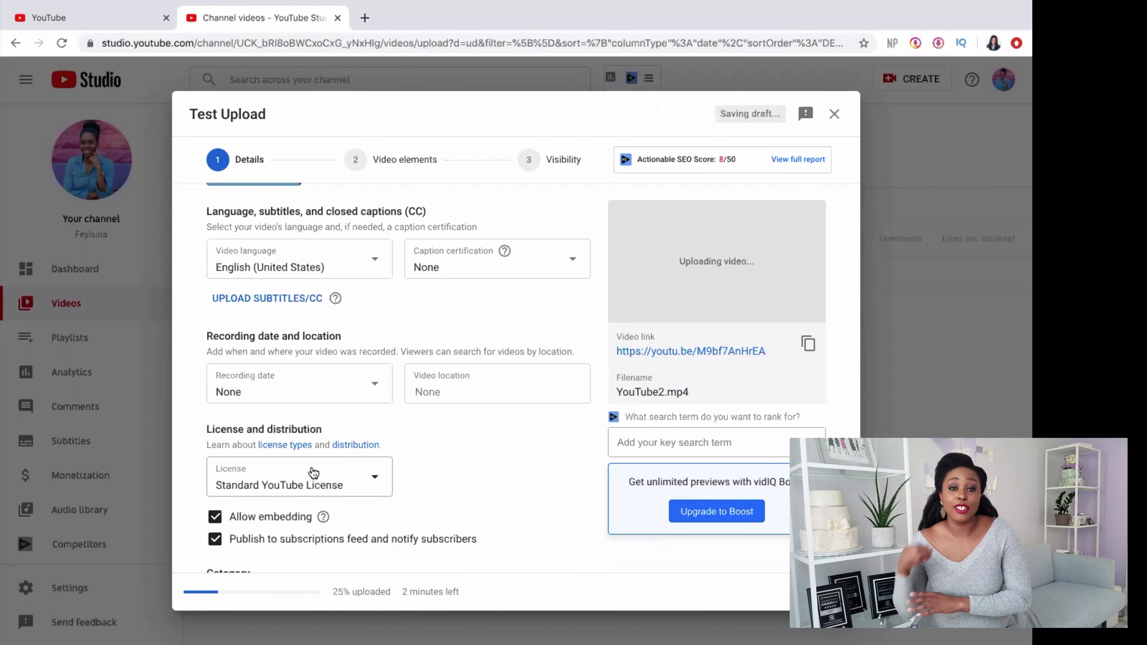
Set caption certification to 'This content has never aired on television in the U.S.'
click(499, 262)
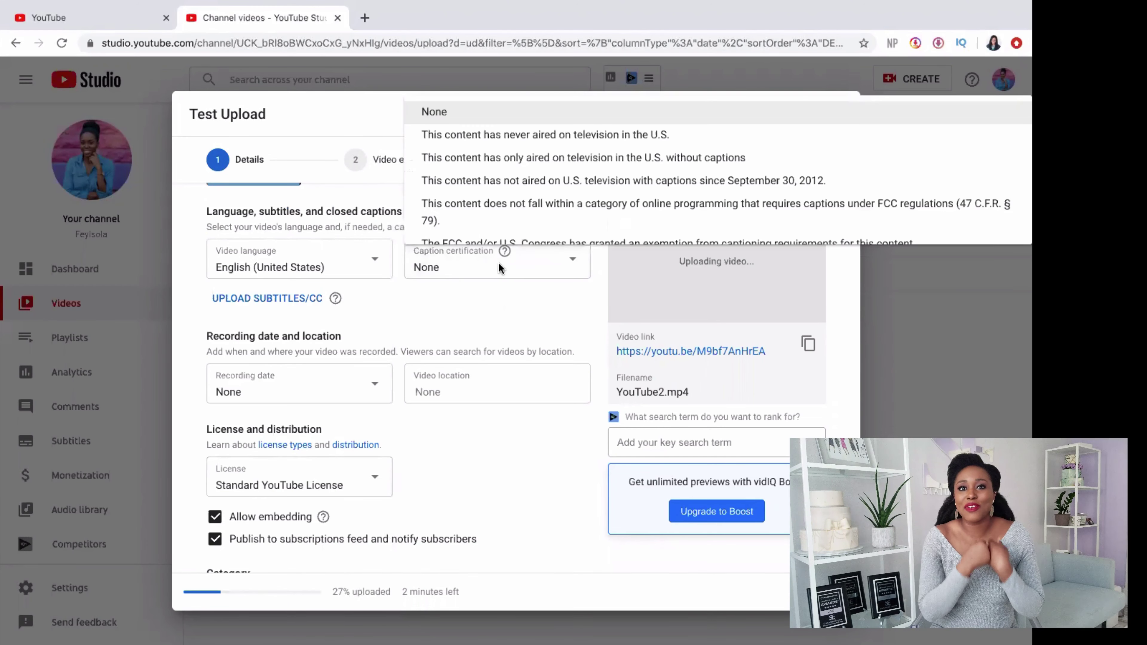
click(510, 135)
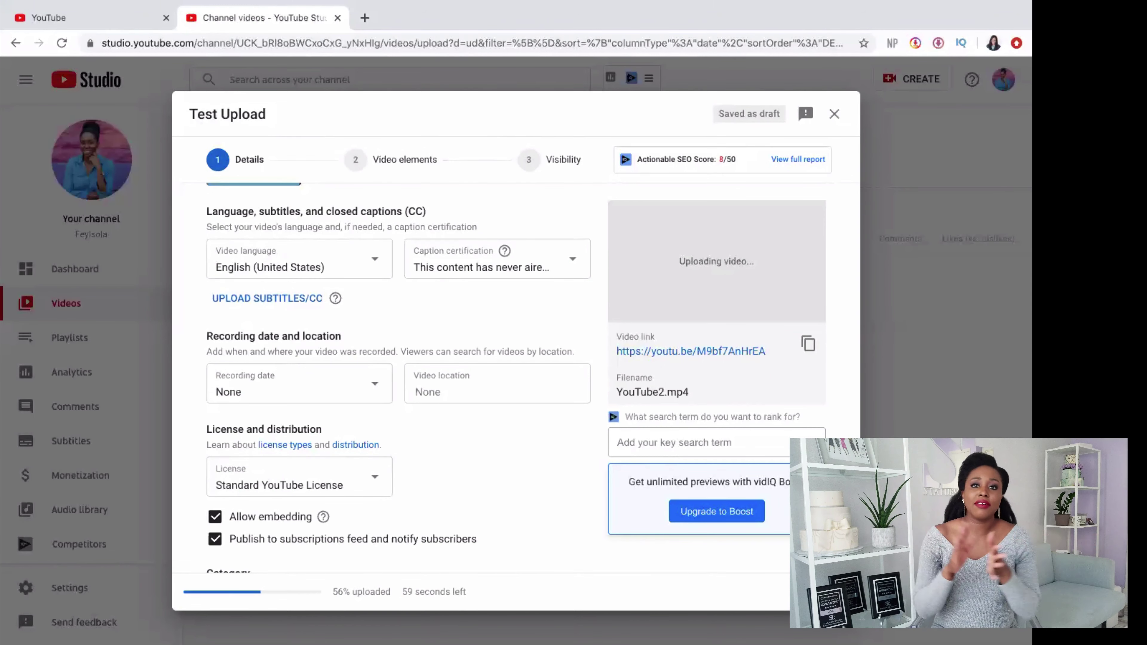
mouse_move(853, 445)
mouse_down()
mouse_move(838, 332)
mouse_move(842, 189)
mouse_move(852, 449)
mouse_up()
Skip past Video elements to Visibility, make Test Upload Private and save
click(832, 591)
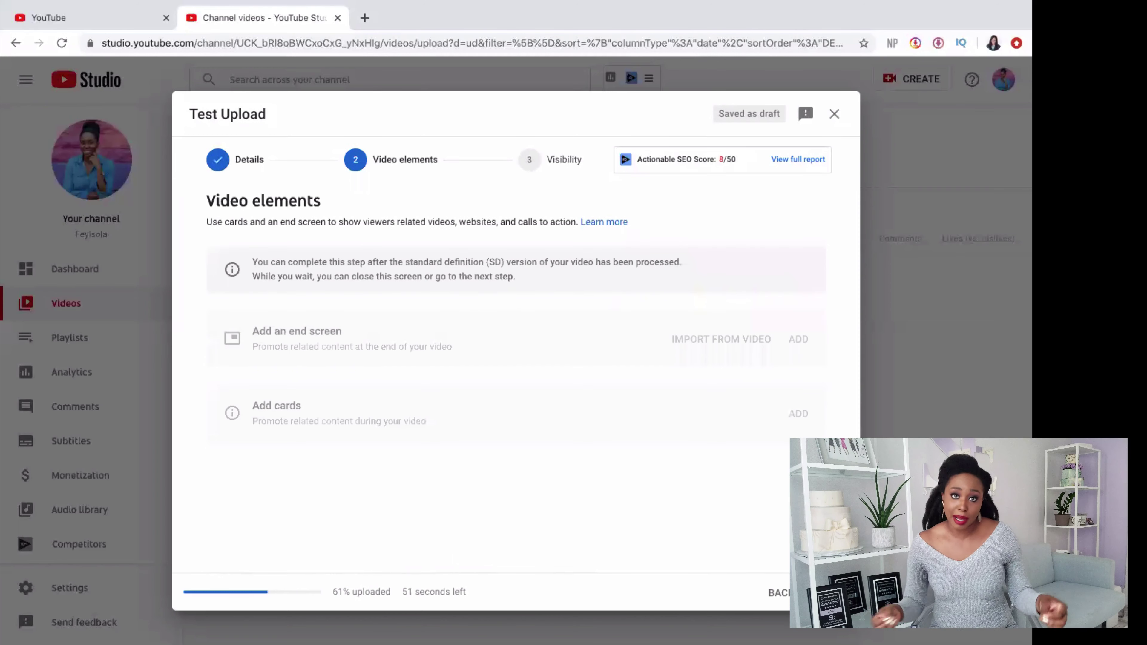
click(557, 179)
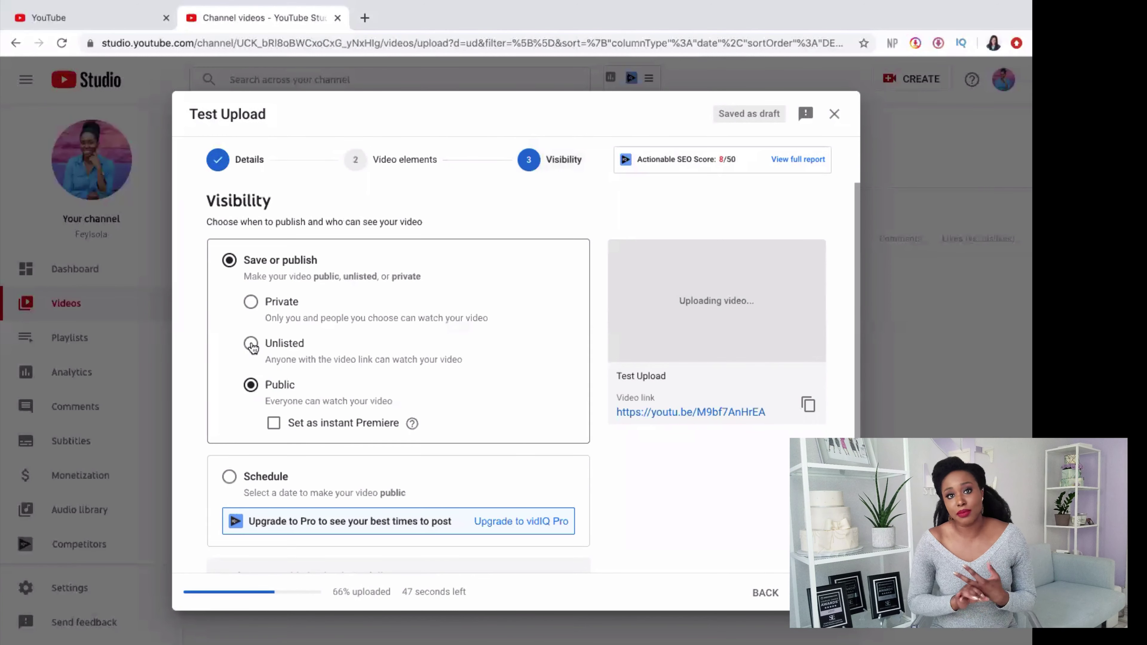
click(253, 303)
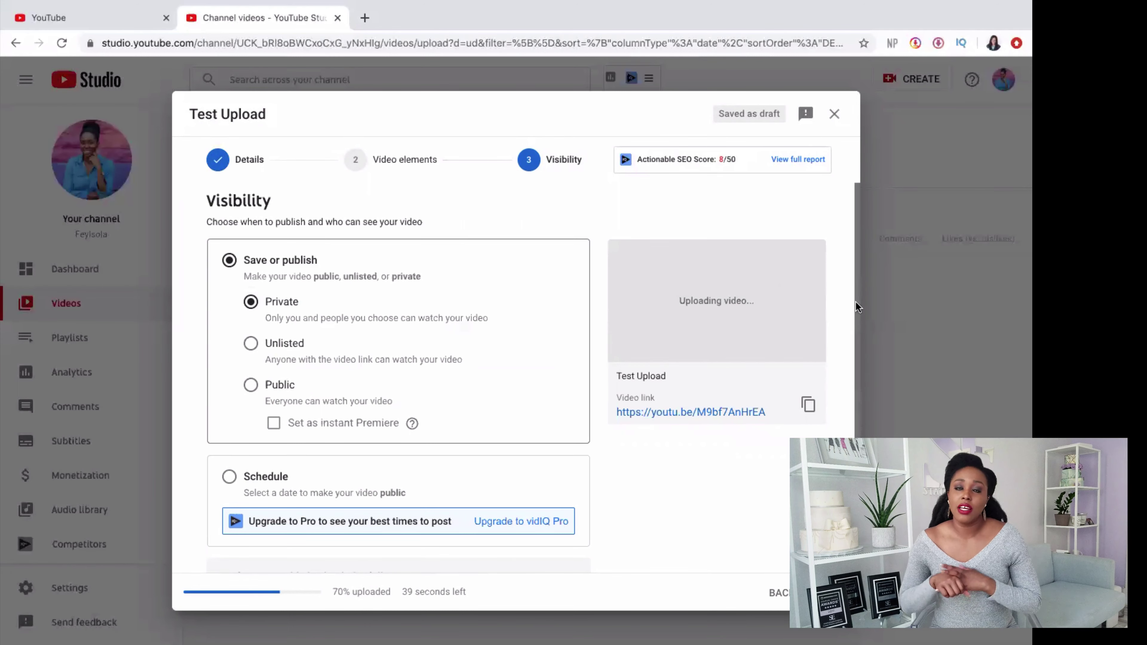
scroll(855, 301, down, 3)
scroll(874, 416, down, 1)
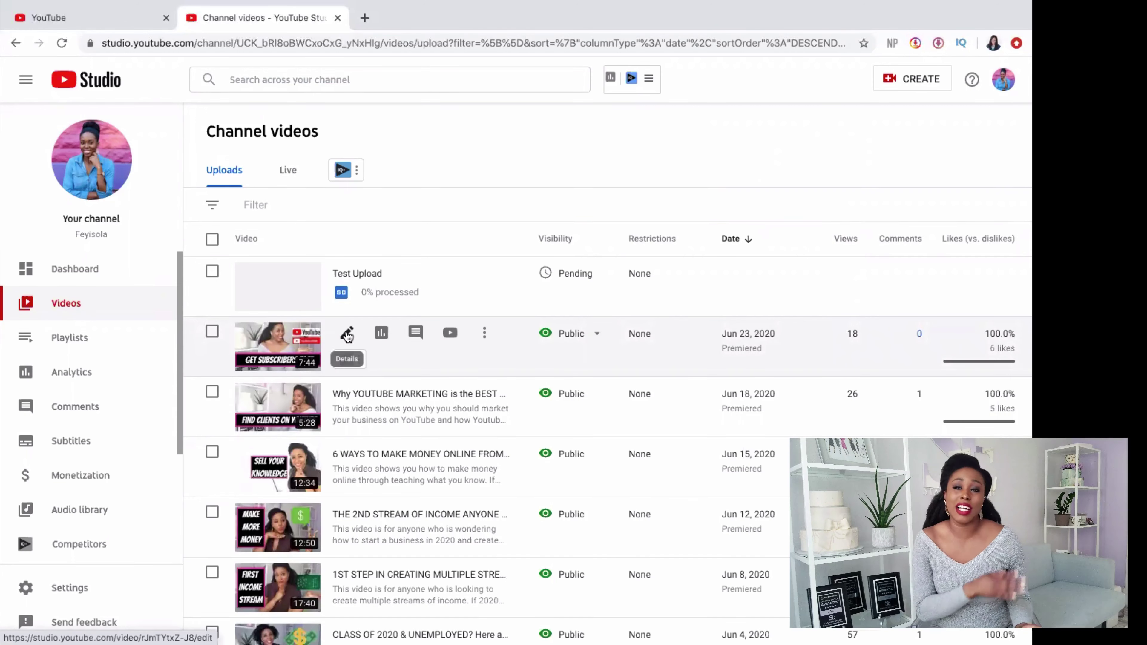
Open the details page of the GET SUBSCRIBERS FAST video
click(260, 345)
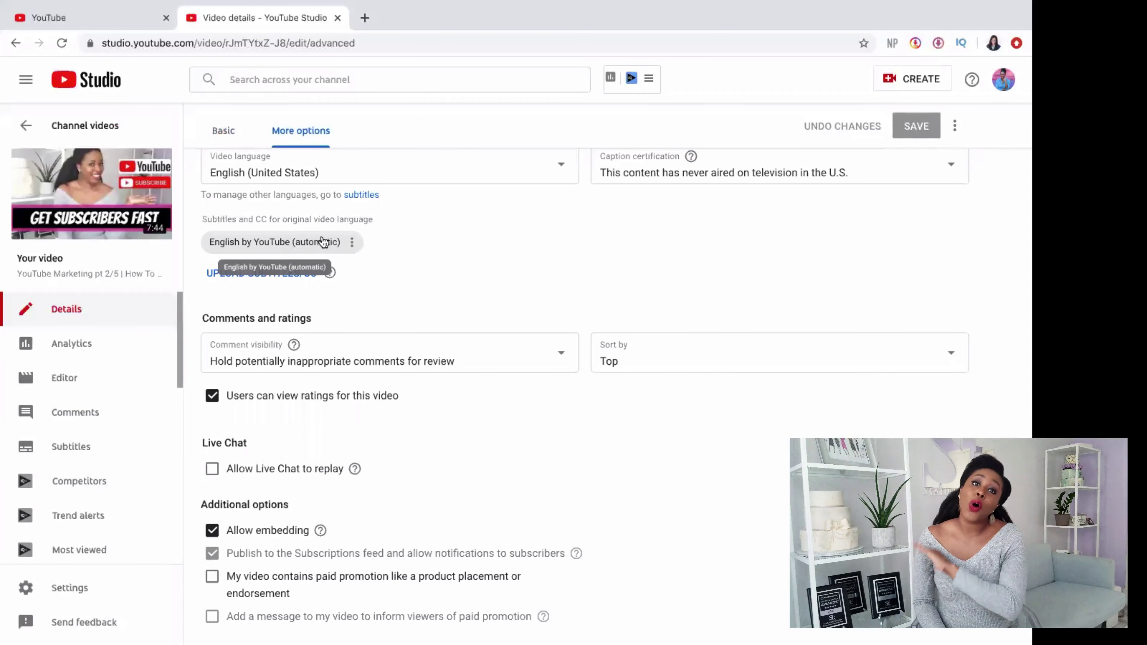
Open the English (Automatic) subtitles in Classic Studio and start editing them
click(352, 243)
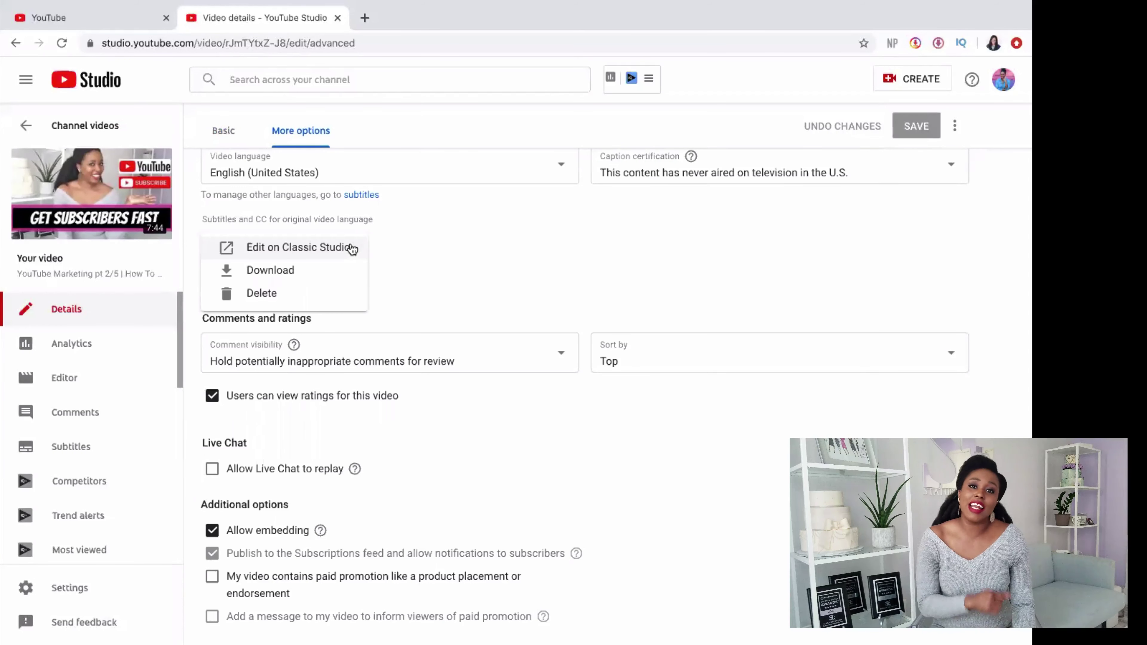
click(298, 247)
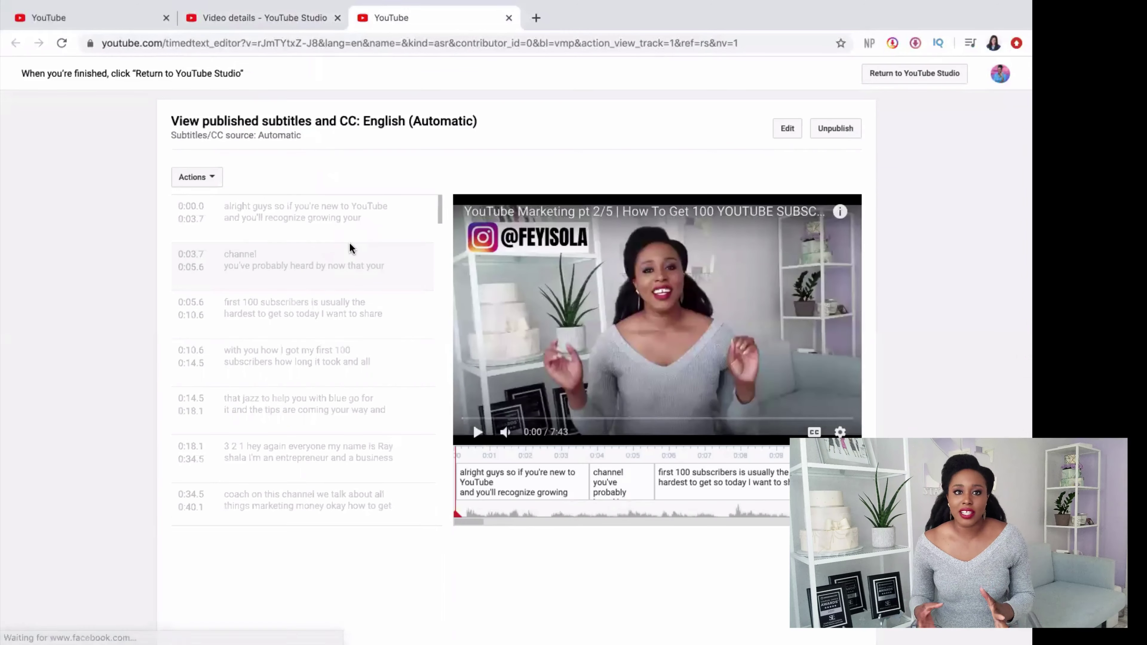
click(788, 129)
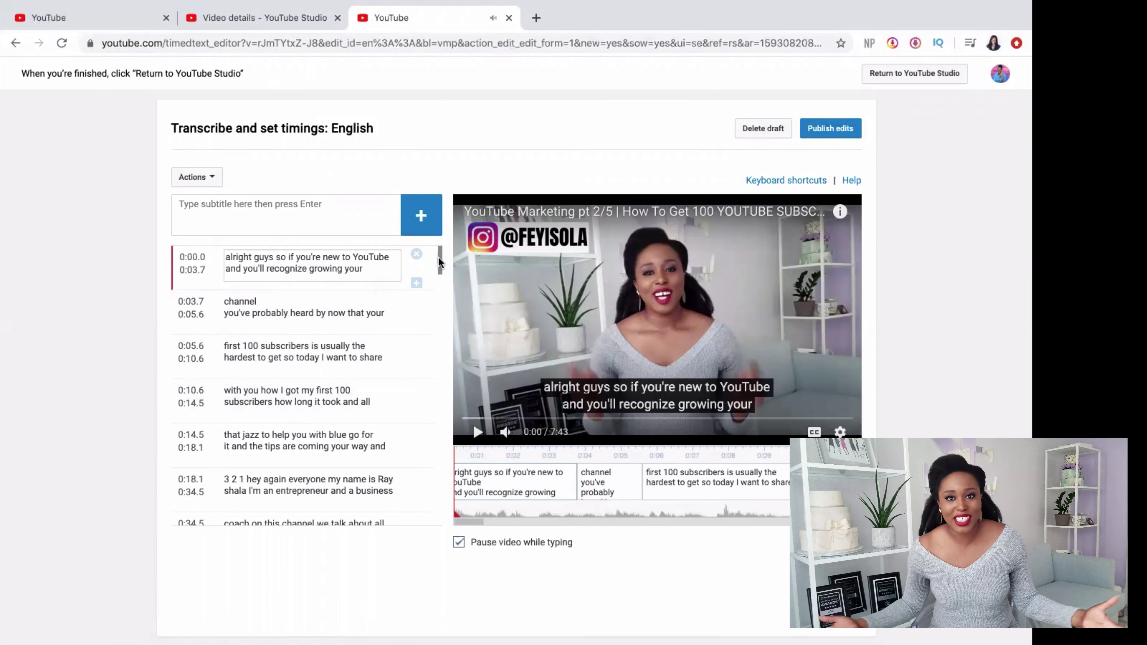
Correct the presenter's name in the 0:18.1 caption, publish the edits and return to Studio
scroll(438, 260, down, 3)
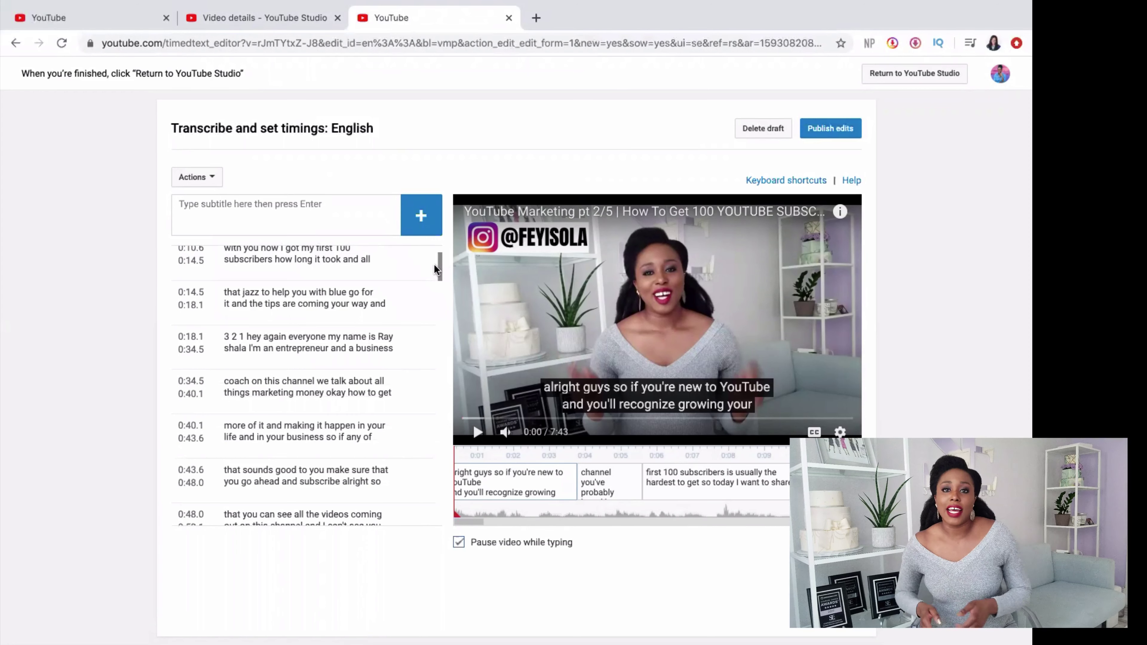
drag(244, 349, 380, 336)
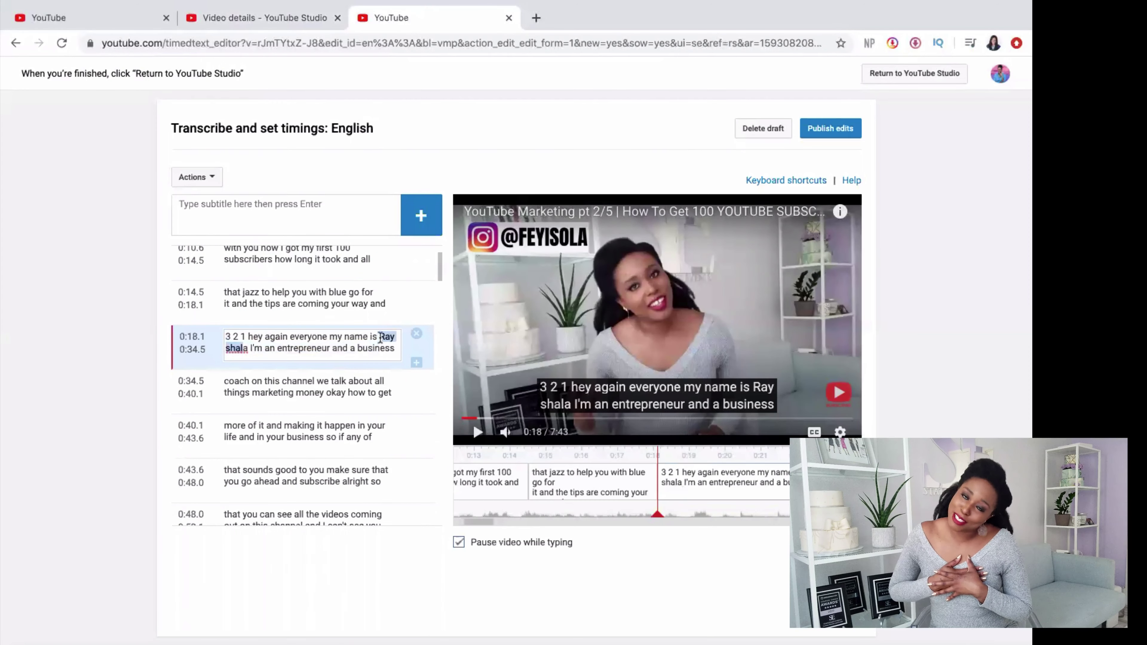
key(BackSpace)
key(BackSpace)
text(Fe)
text(a)
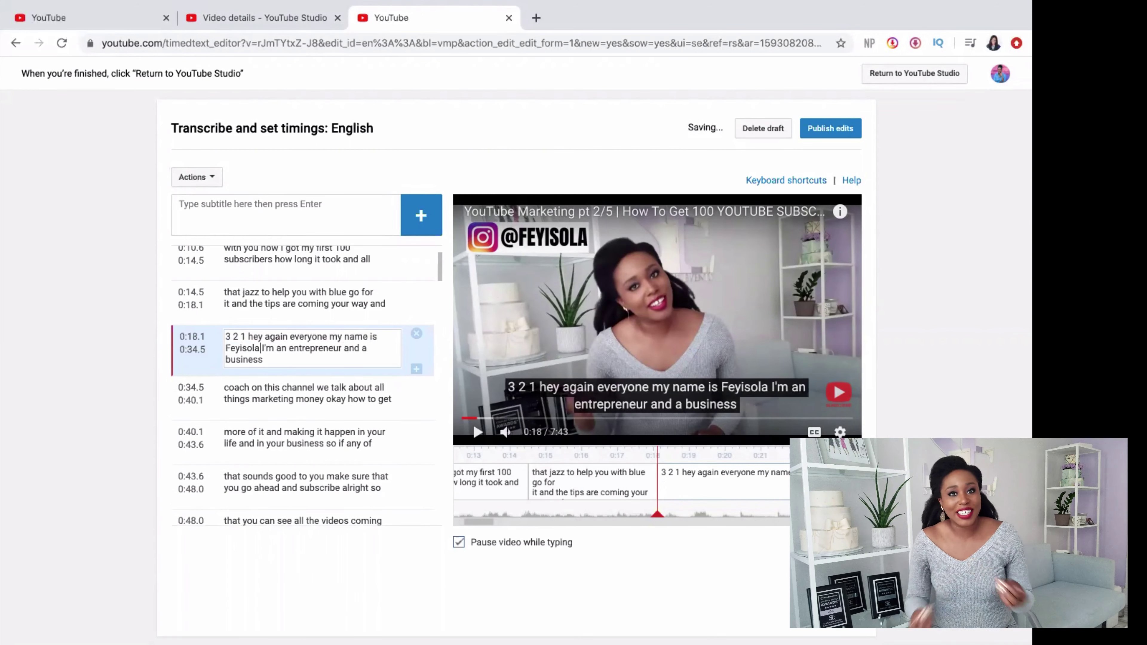
click(828, 135)
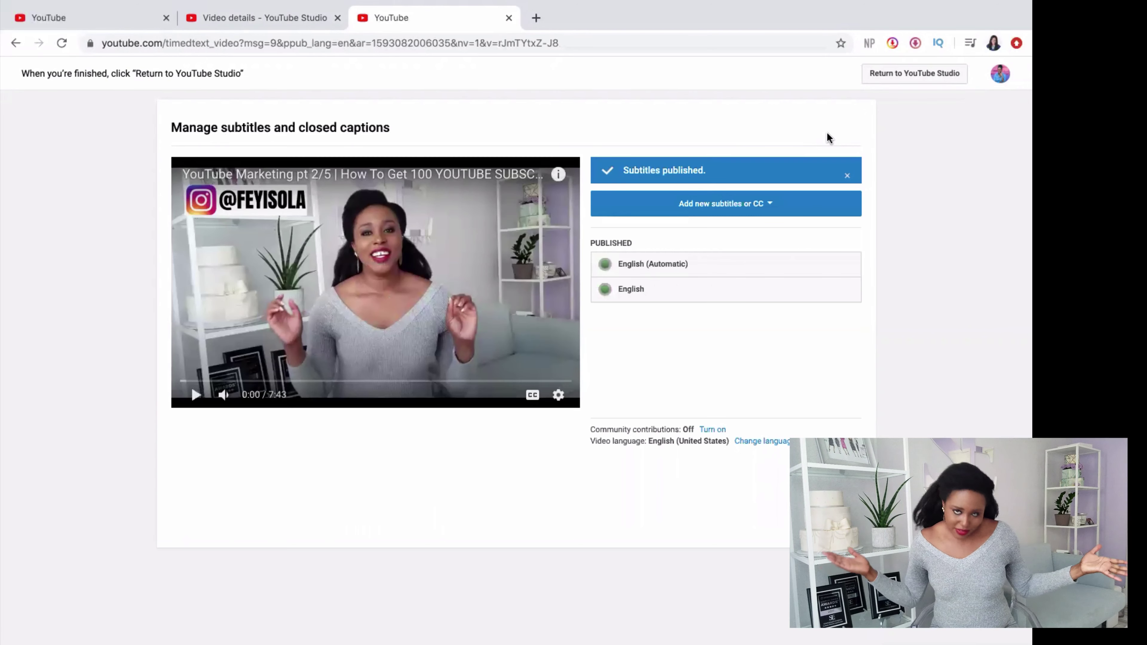
click(899, 79)
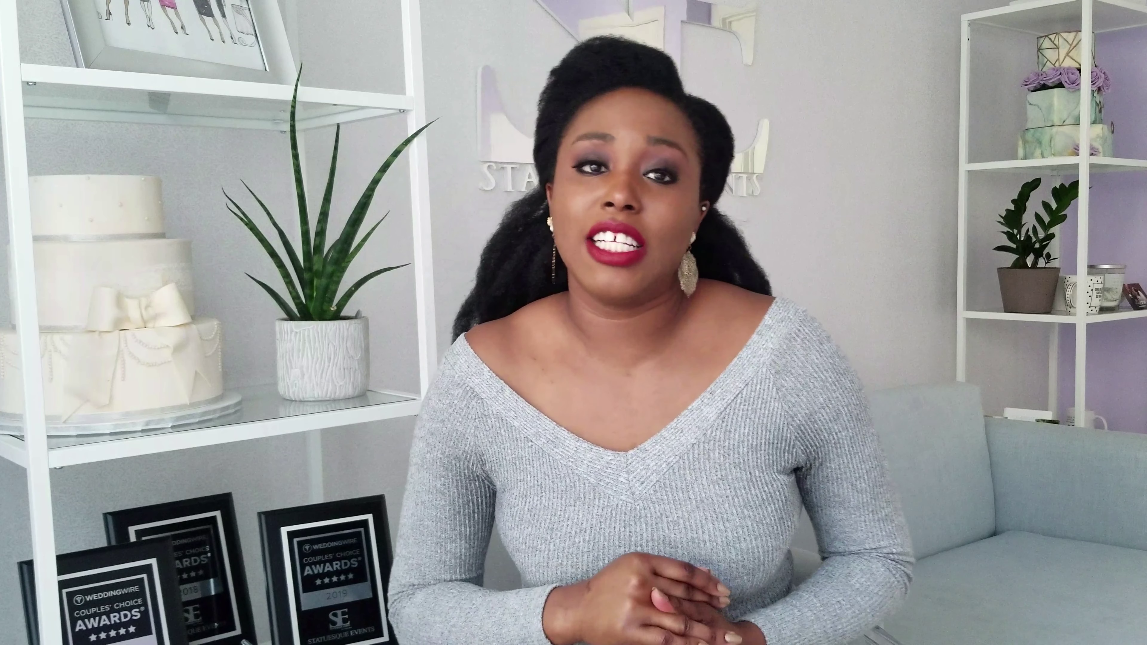